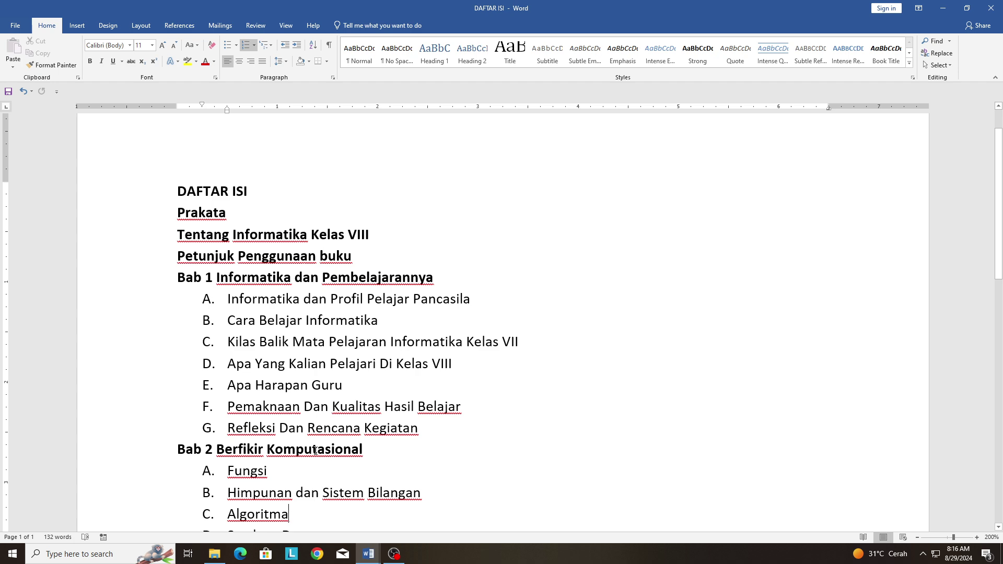
scroll(315, 450, "down", 5)
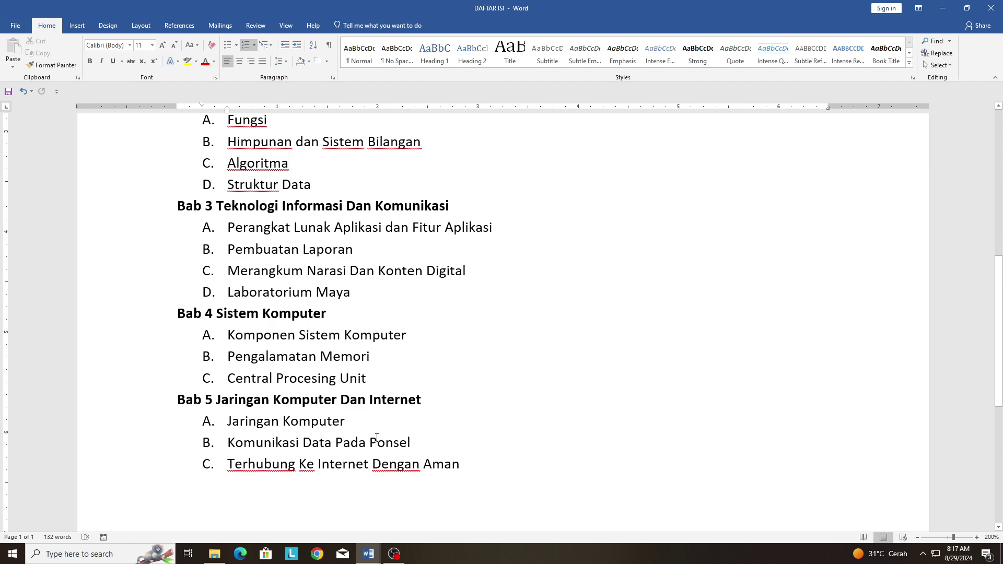
scroll(383, 443, "up", 7)
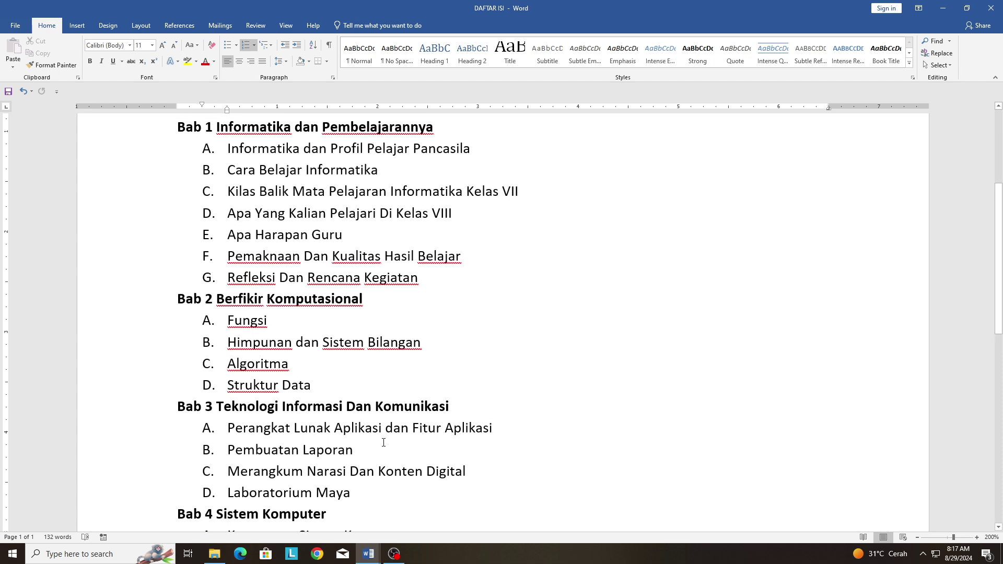
scroll(265, 348, "down", 1)
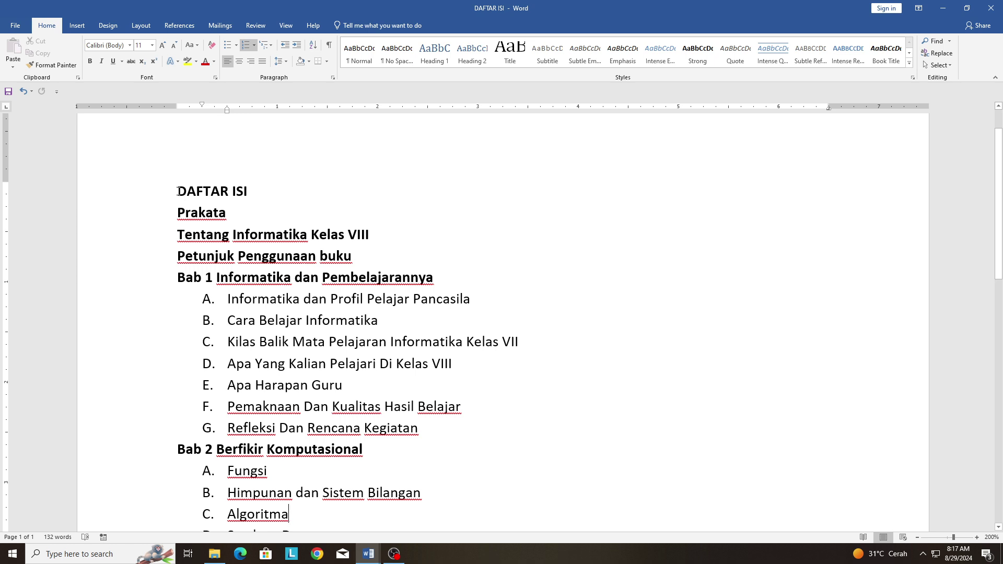
Step: Set a right-aligned tab stop at 6.5" with dotted leader 2 for the whole contents list, from DAFTAR ISI to the last entry
key("ctrl+a")
left_click(180, 191)
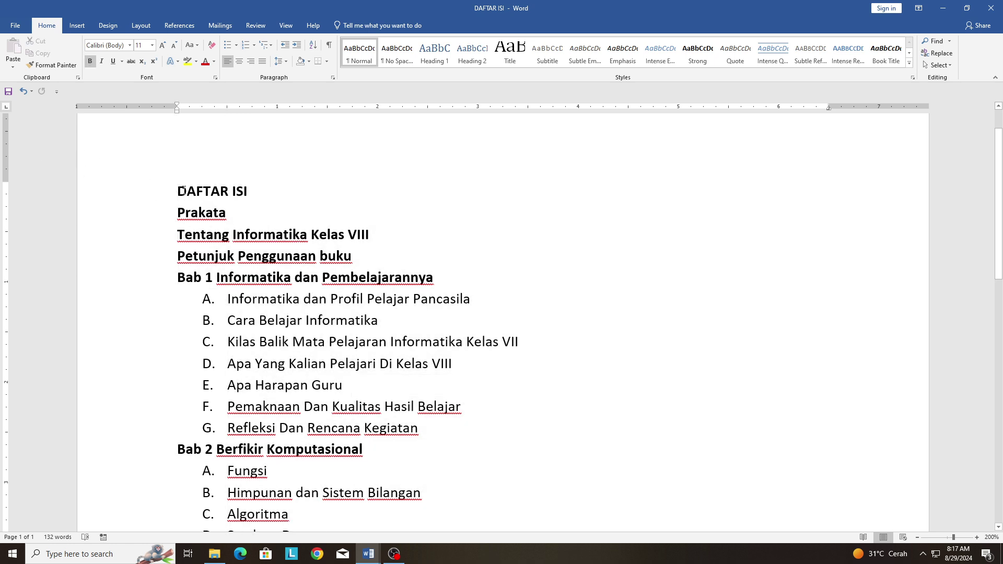
left_click_drag(180, 191, 307, 342)
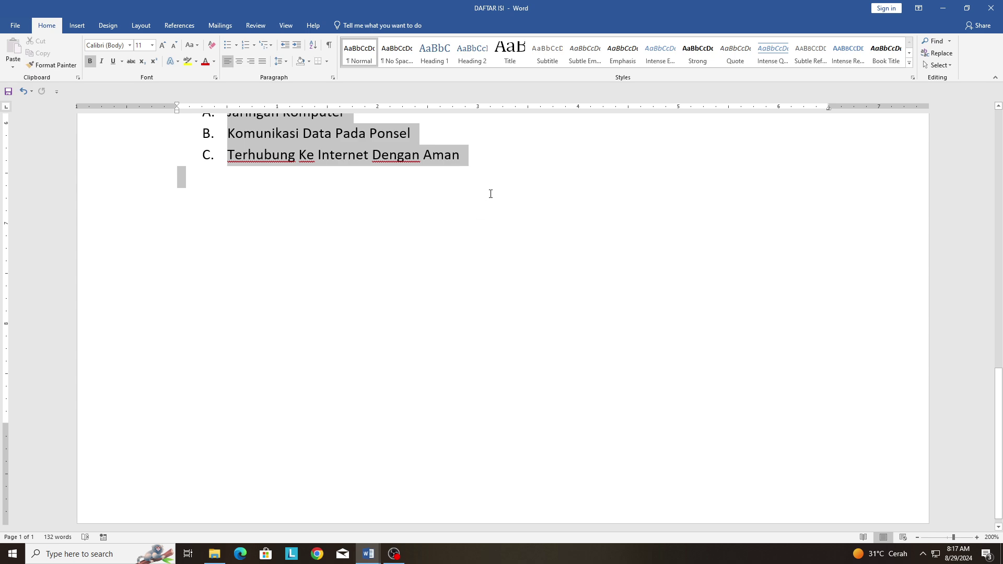
left_click_drag(491, 176, 327, 293)
scroll(324, 295, "up", 15)
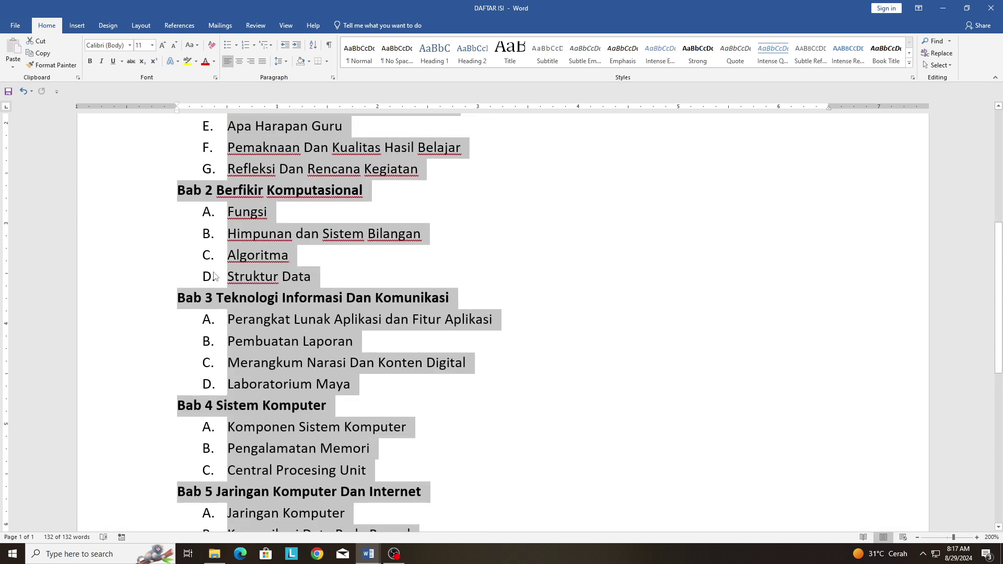
scroll(319, 233, "up", 2)
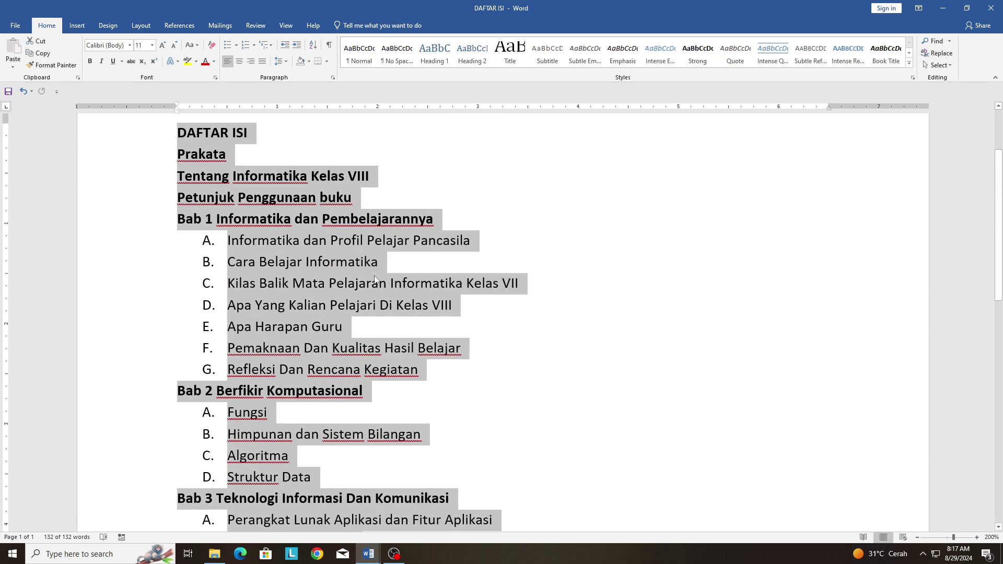
right_click(311, 200)
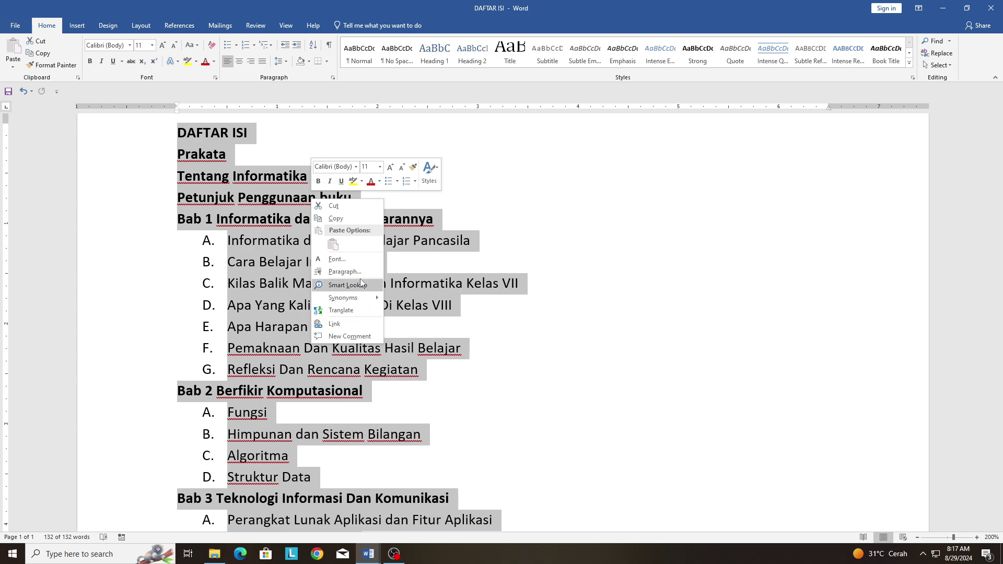
left_click(345, 272)
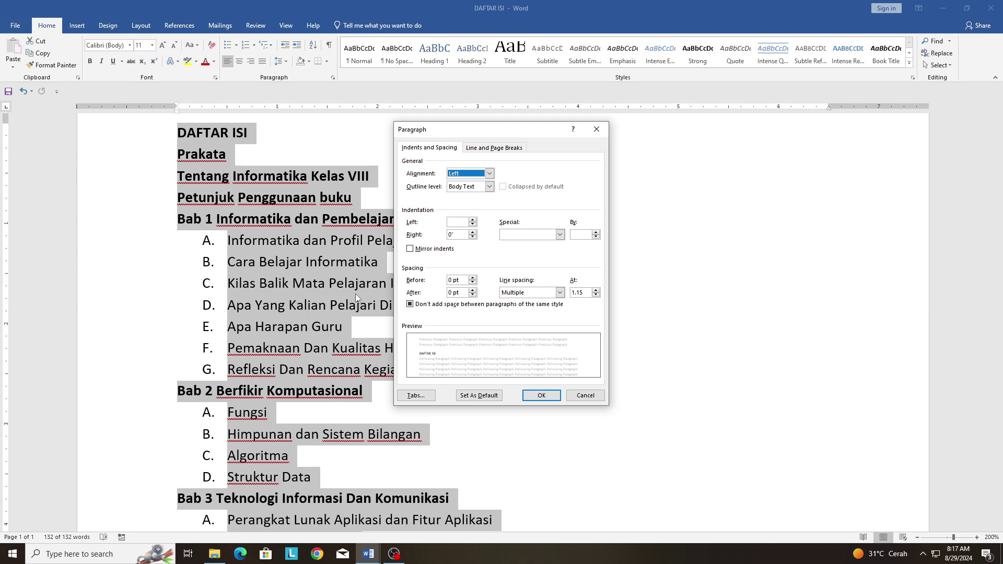
left_click(415, 396)
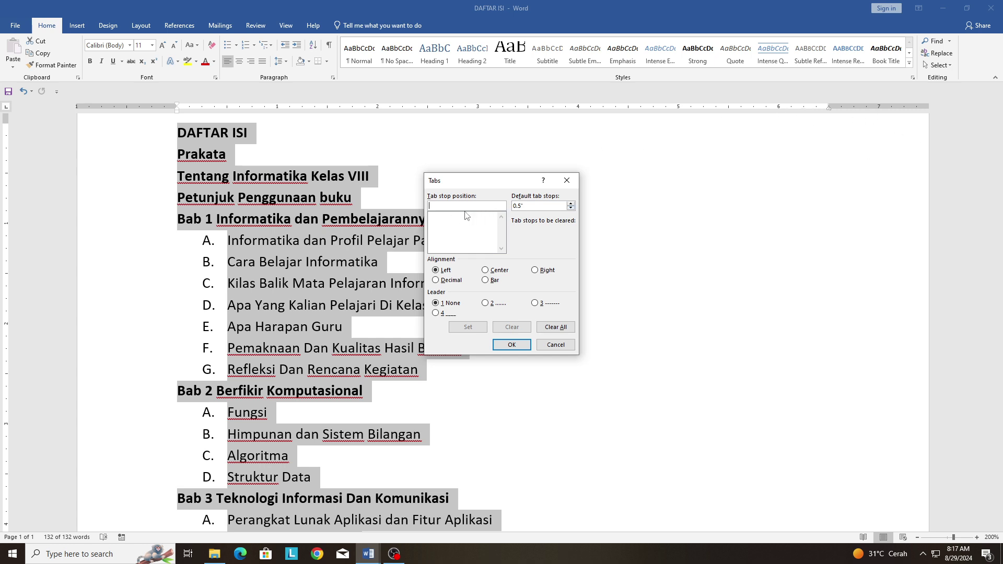
type("6.6")
key("BackSpace")
left_click(534, 271)
left_click(486, 304)
left_click(468, 328)
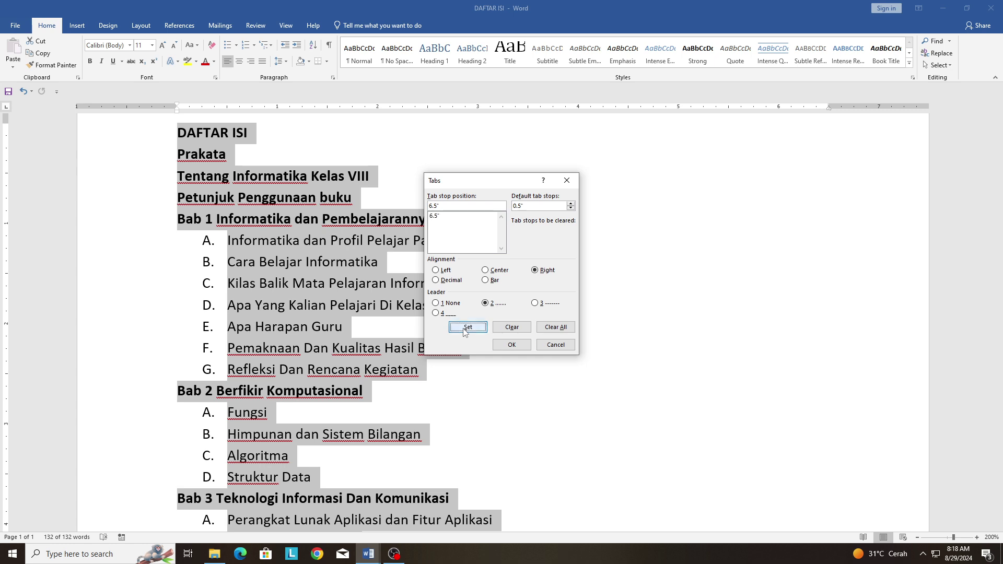
left_click(510, 345)
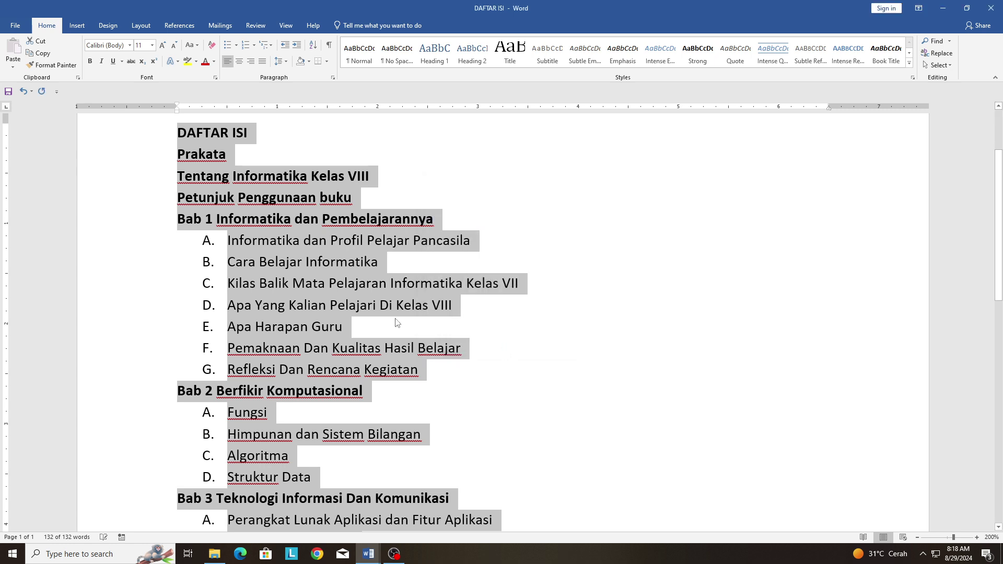
Step: Add dot leaders and page numbers i, ii and iii to Prakata, Tentang Informatika Kelas VIII and Petunjuk Penggunaan buku
left_click(241, 156)
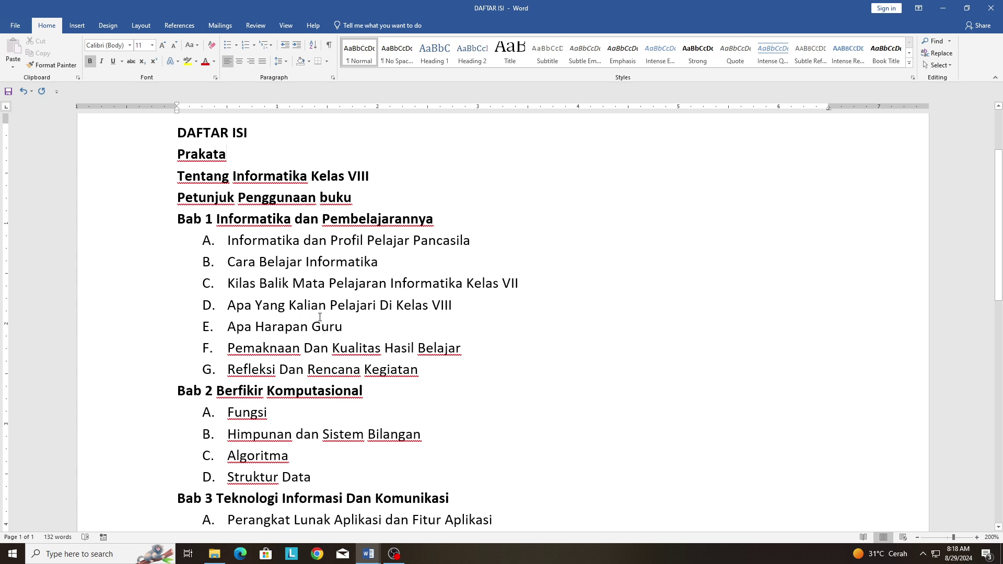
key("Tab")
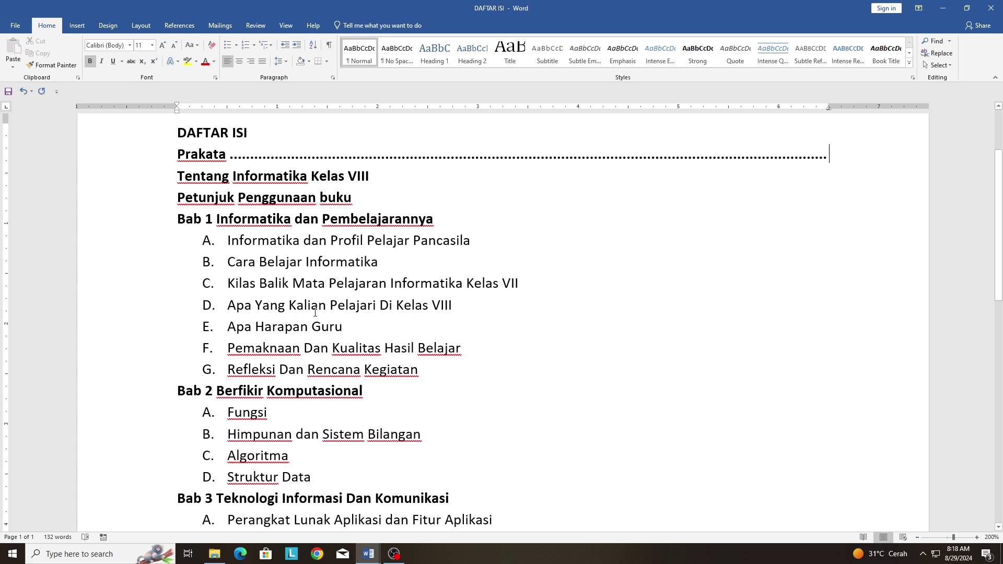
type("i")
left_click(389, 177)
key("Tab")
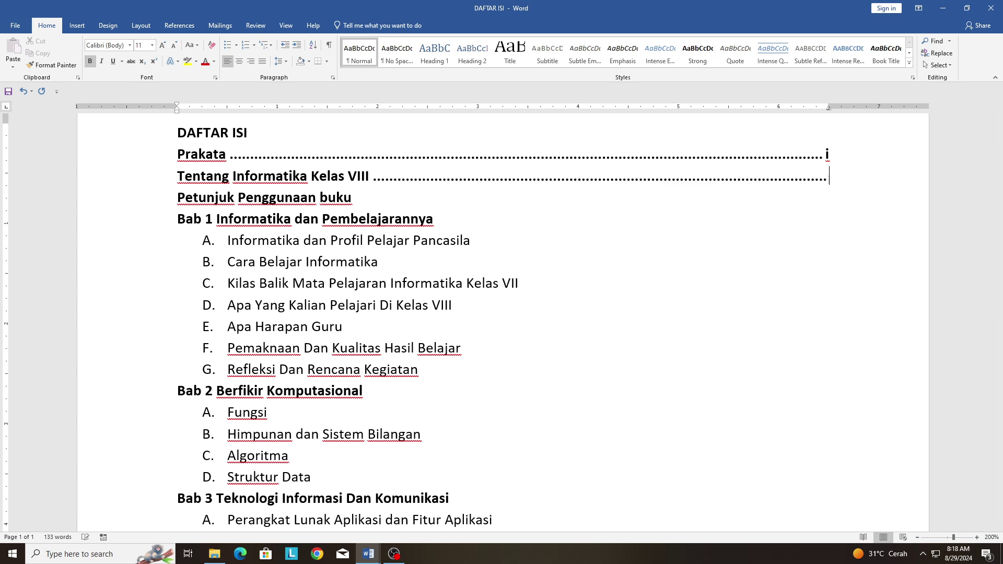
type("ii")
left_click(362, 204)
key("Tab")
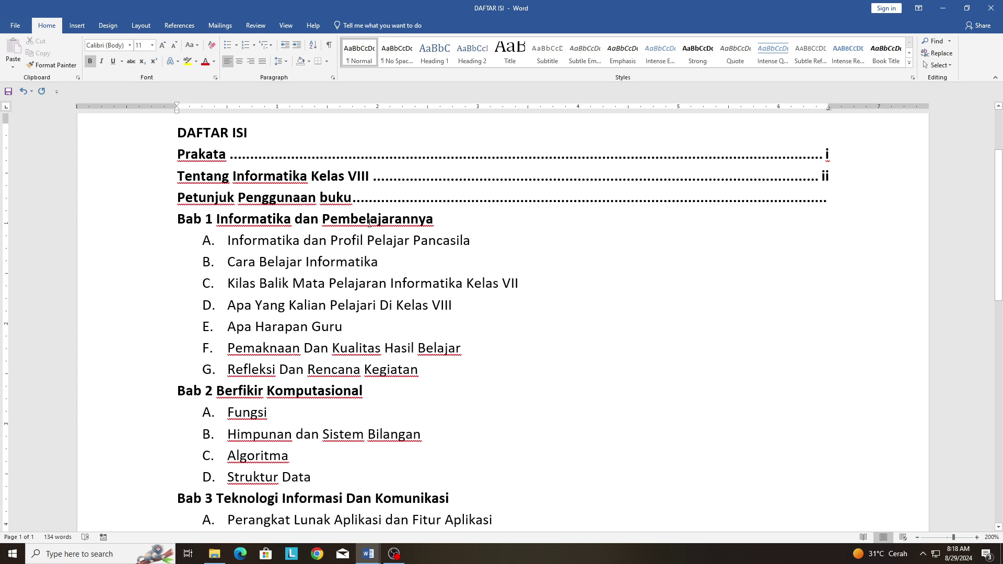
type("iii")
Step: Add dot leaders with page number 1 to the Bab 1 heading and 3 to its entry A, Informatika dan Profil Pelajar Pancasila
left_click(451, 221)
key("Tab")
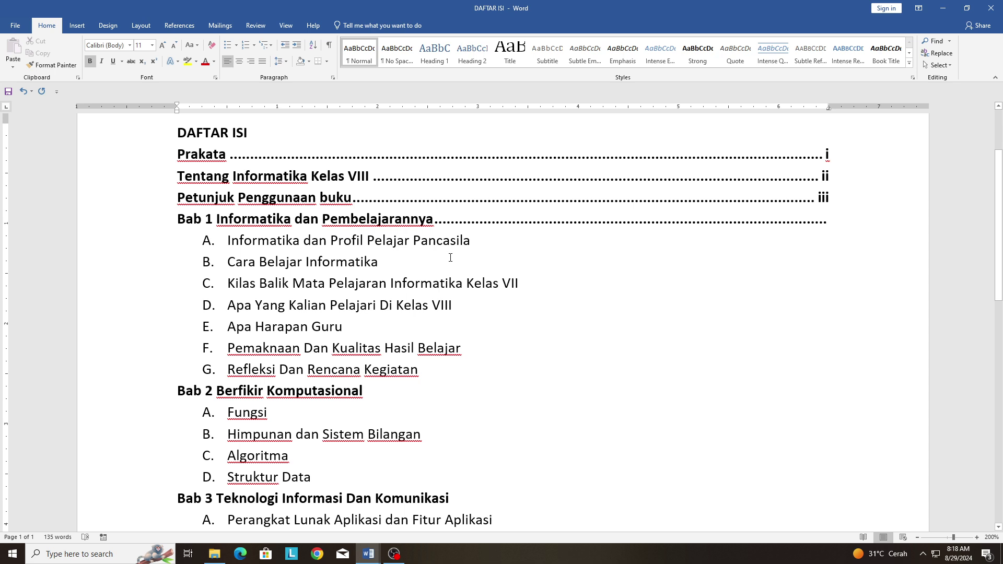
type("1")
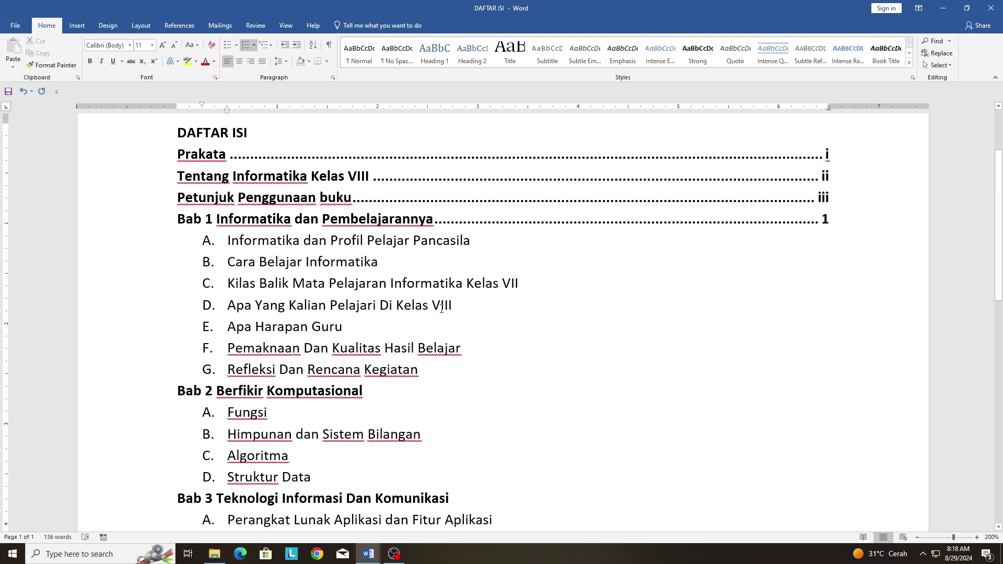
type("3")
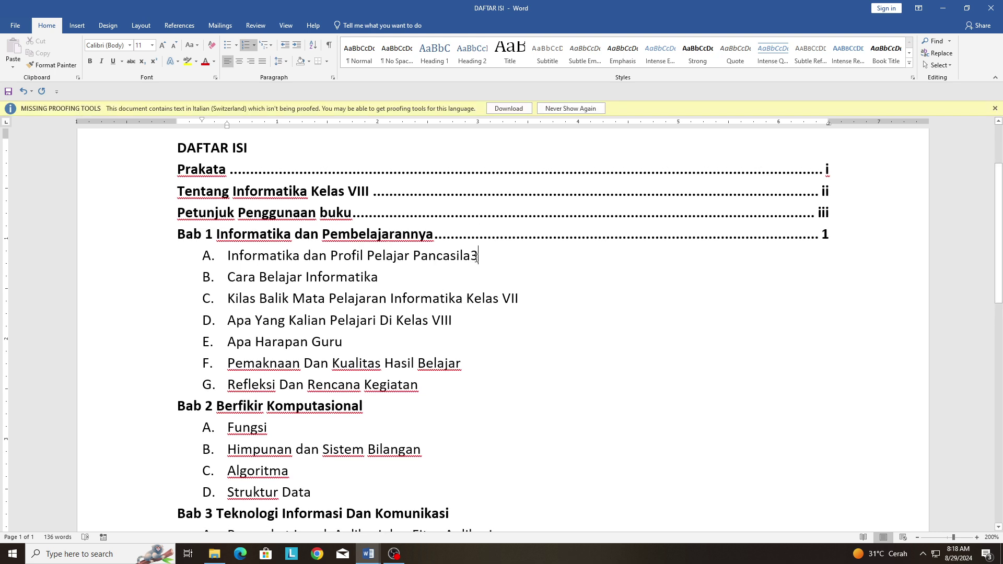
left_click(474, 257)
key("Tab")
Step: Add dot leaders without page numbers to entries B through G of Bab 1 and to the Bab 2 Berfikir Komputasional heading
key("Down")
key("Tab")
key("Down")
key("Tab")
key("Down")
key("Tab")
key("Tab")
key("Down")
key("Tab")
key("Down")
key("Tab")
left_click(383, 409)
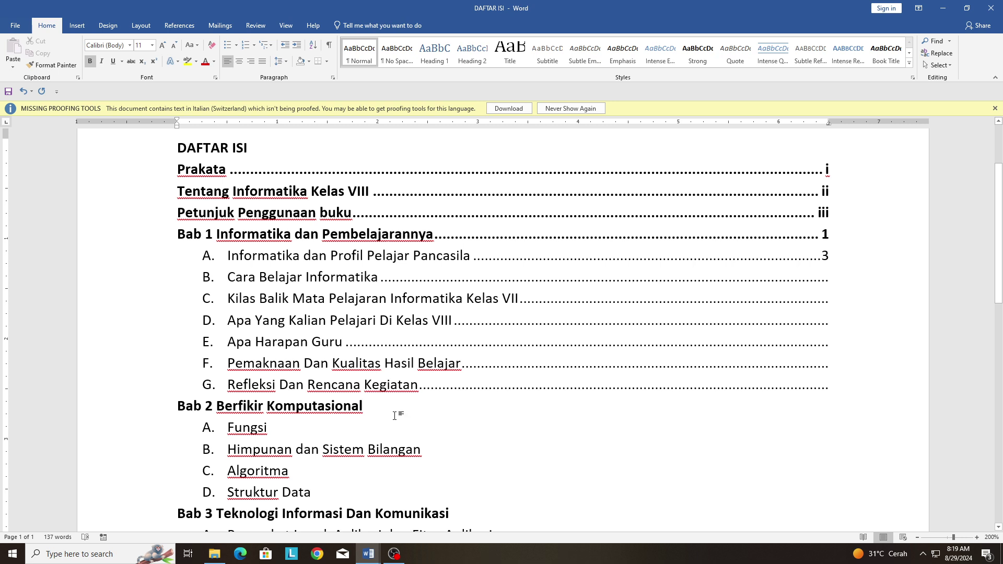
key("Tab")
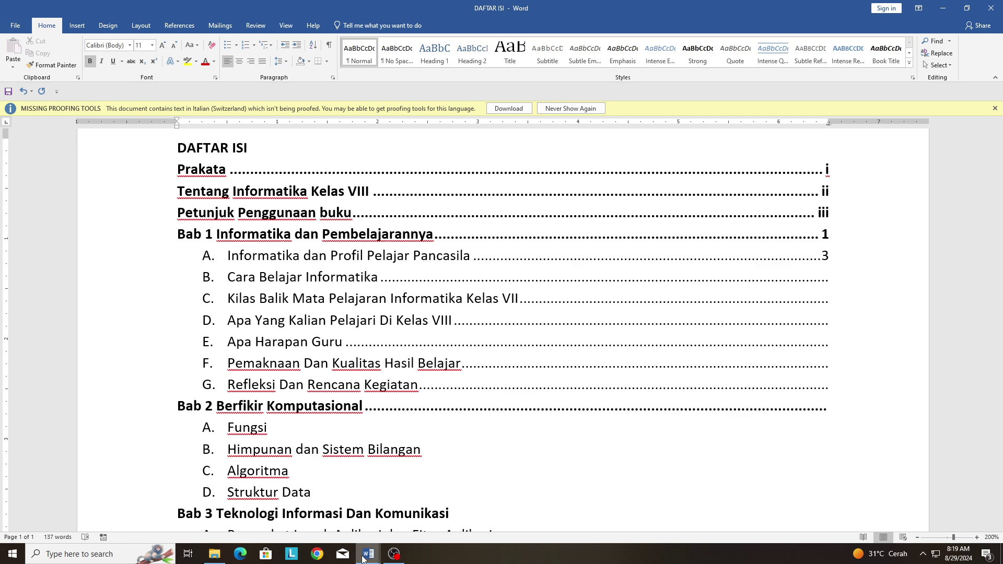
Step: Switch to the KATA PENGANTAR 2 document and examine its headings, subheadings and page numbers through to Ruang Lingkup Makalah
mouse_move(367, 556)
left_click(356, 534)
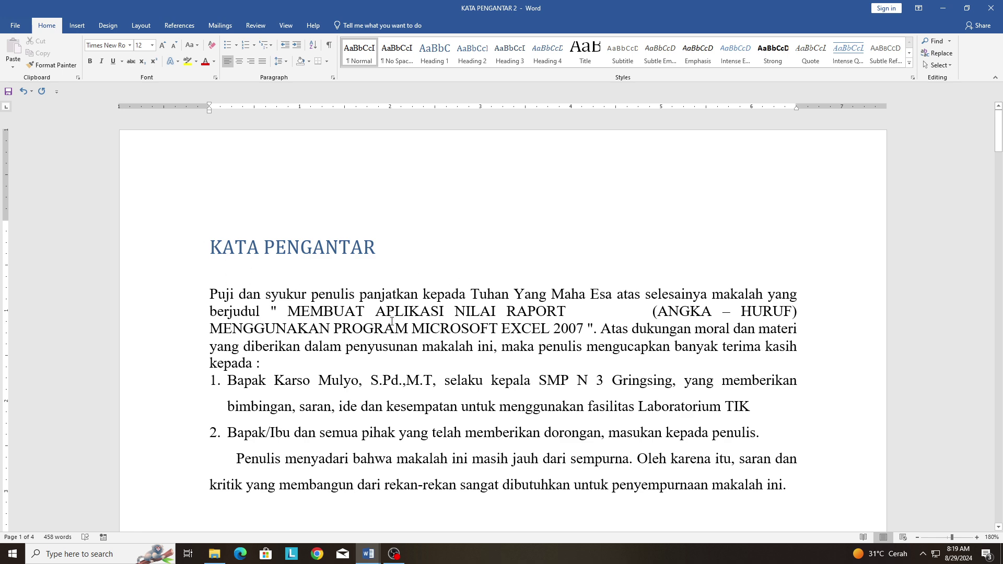
scroll(393, 322, "down", 5)
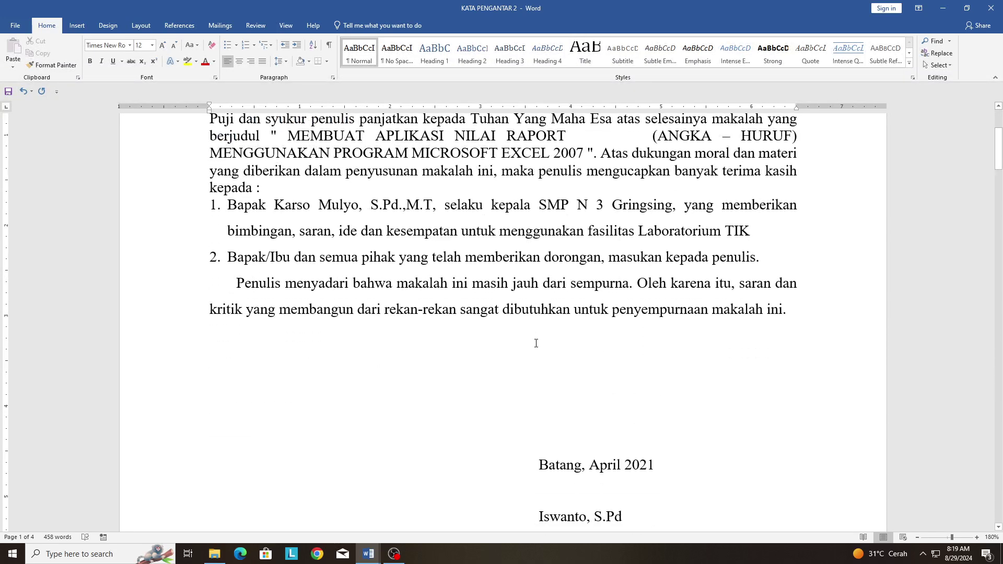
scroll(549, 352, "down", 10)
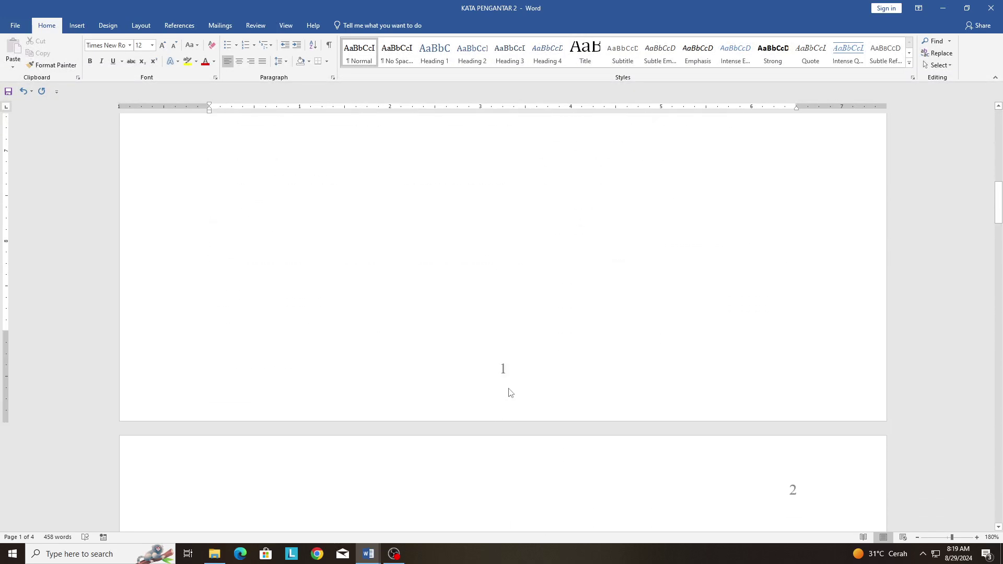
scroll(509, 389, "down", 2)
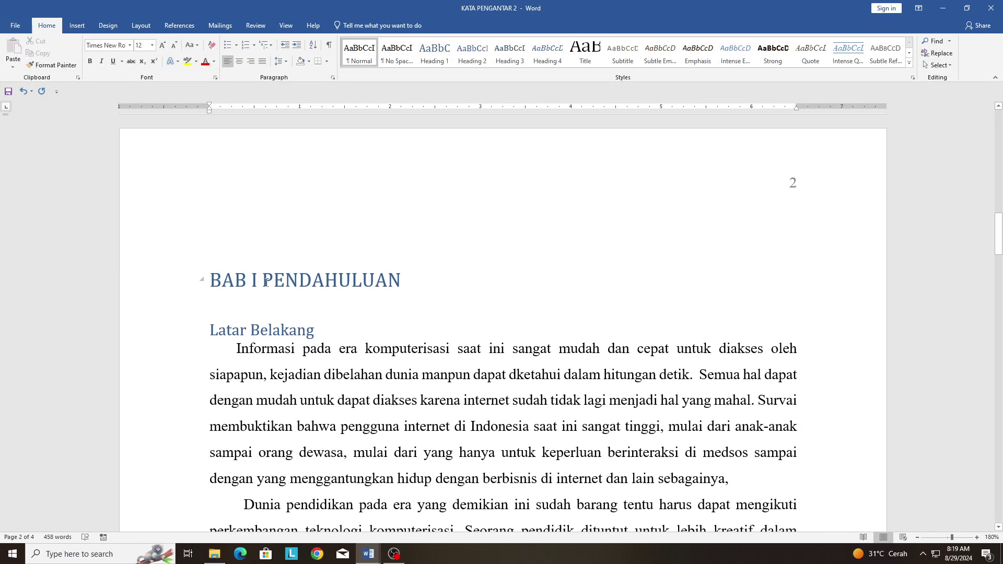
scroll(386, 298, "down", 2)
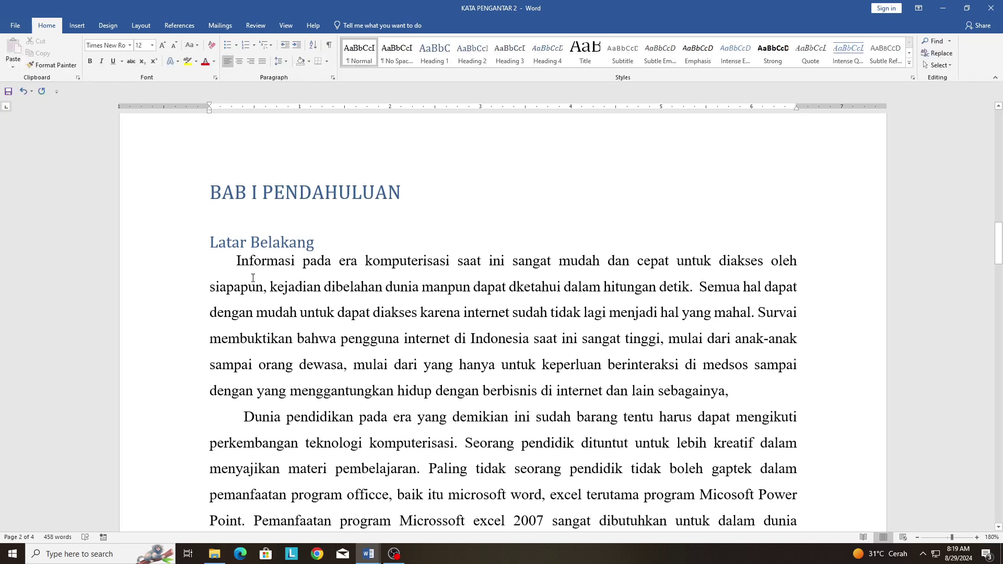
scroll(307, 258, "down", 7)
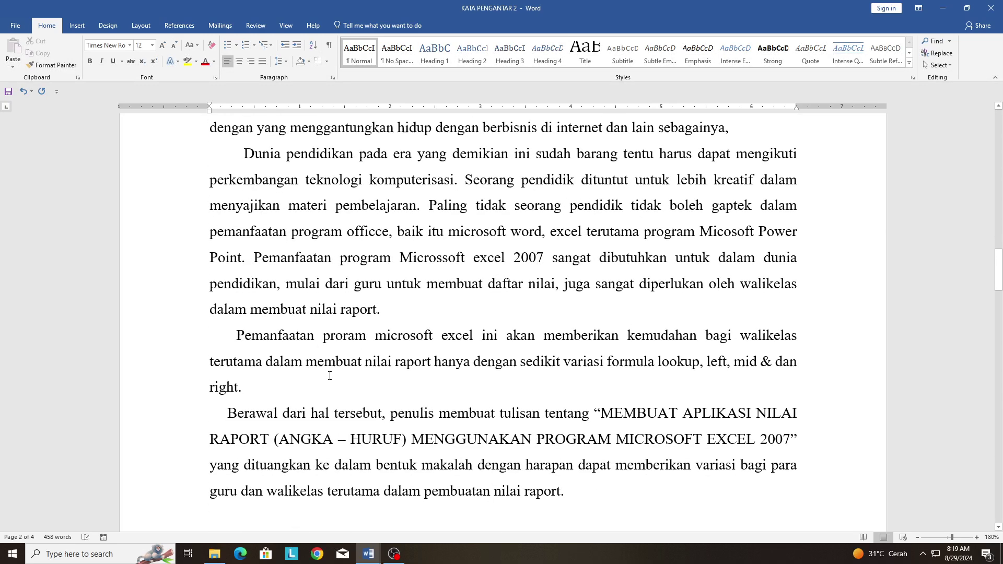
scroll(313, 386, "down", 2)
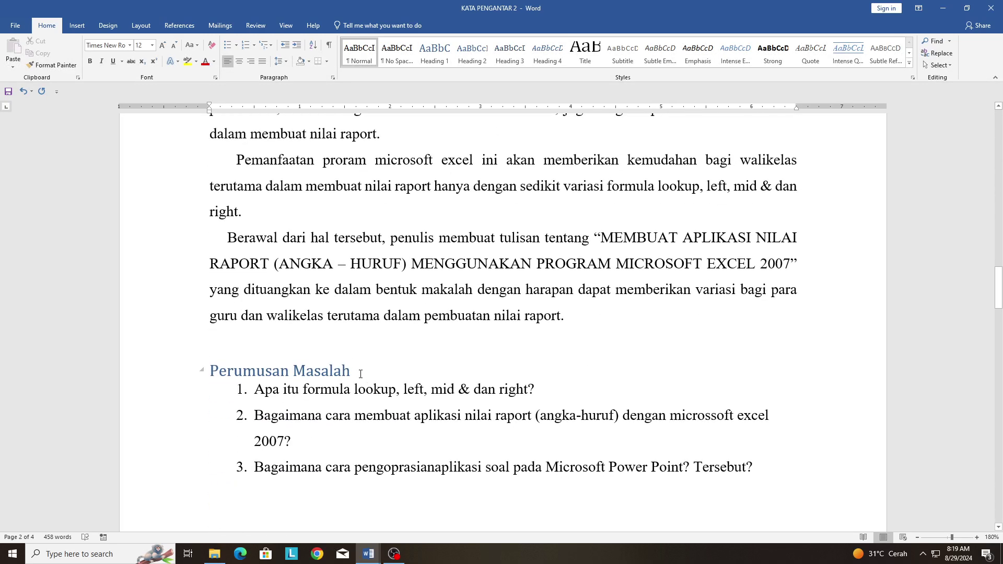
scroll(360, 374, "down", 8)
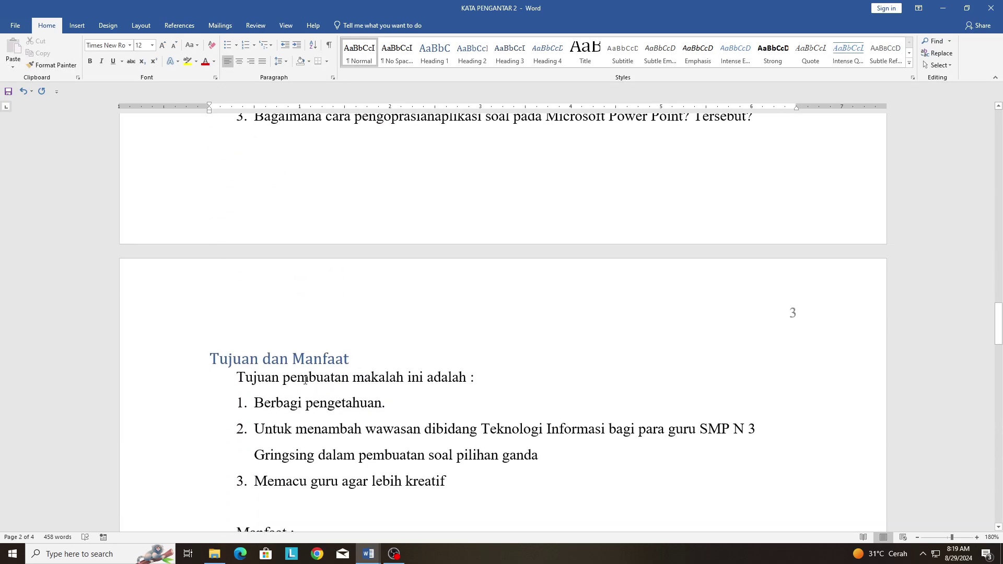
scroll(306, 380, "down", 7)
scroll(269, 406, "down", 2)
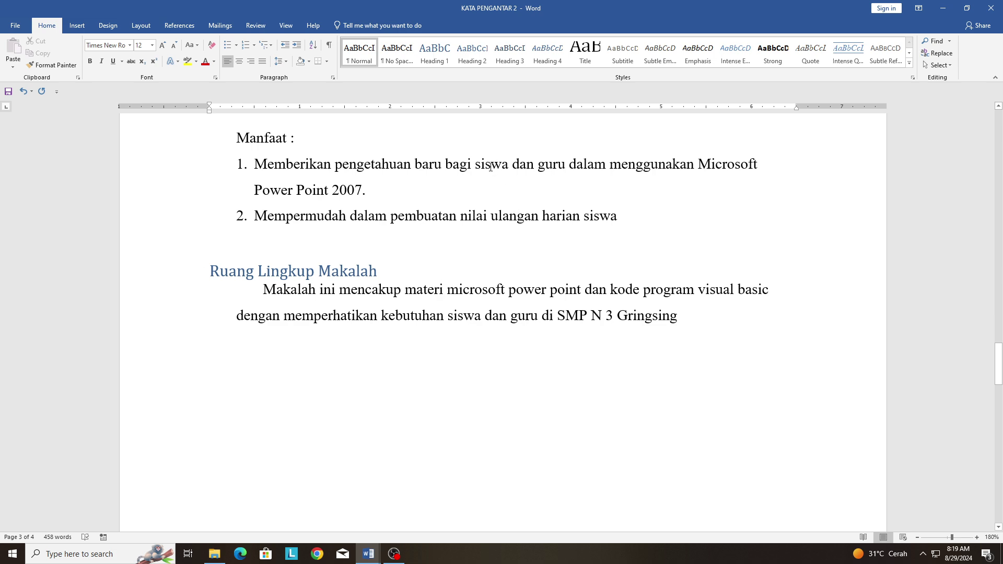
Step: Return to the document's start and check the styles applied to the KATA PENGANTAR and BAB I PENDAHULUAN headings
scroll(514, 262, "up", 15)
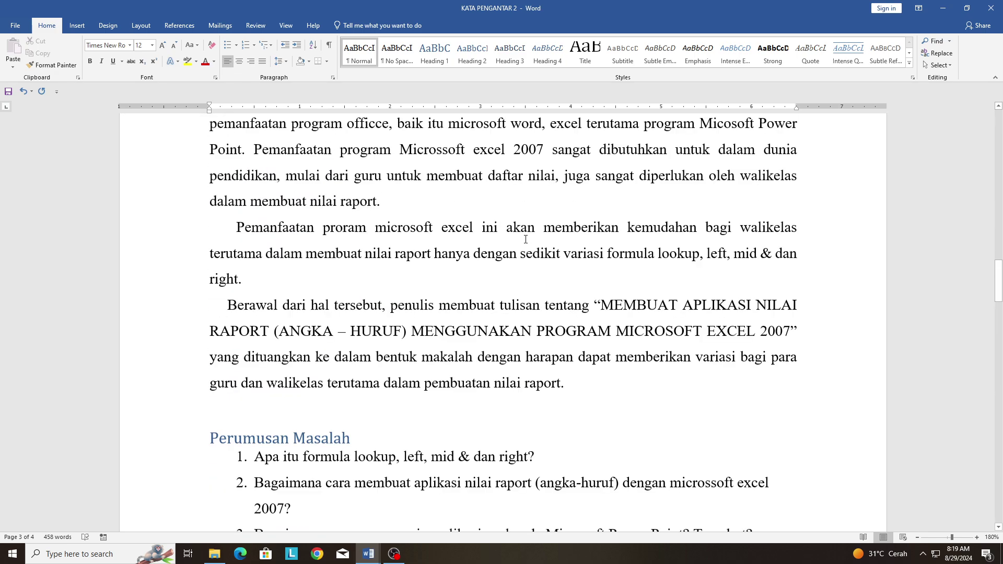
scroll(527, 226, "up", 20)
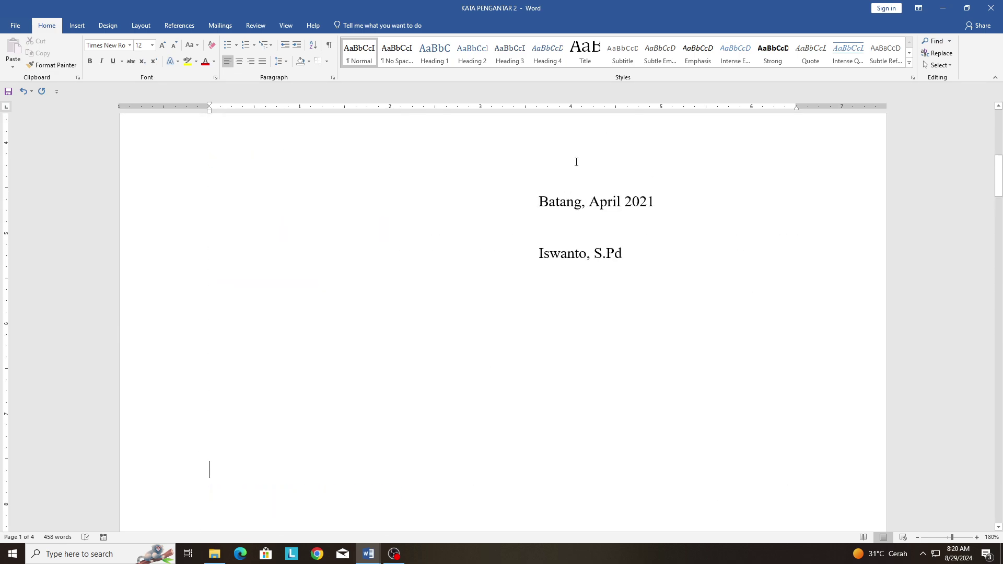
scroll(581, 232, "up", 4)
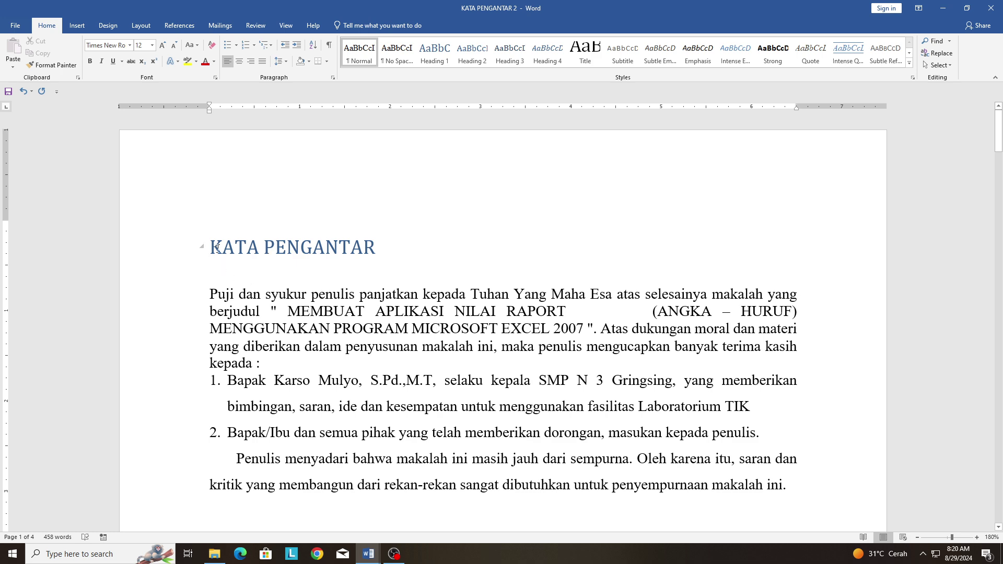
left_click(234, 248)
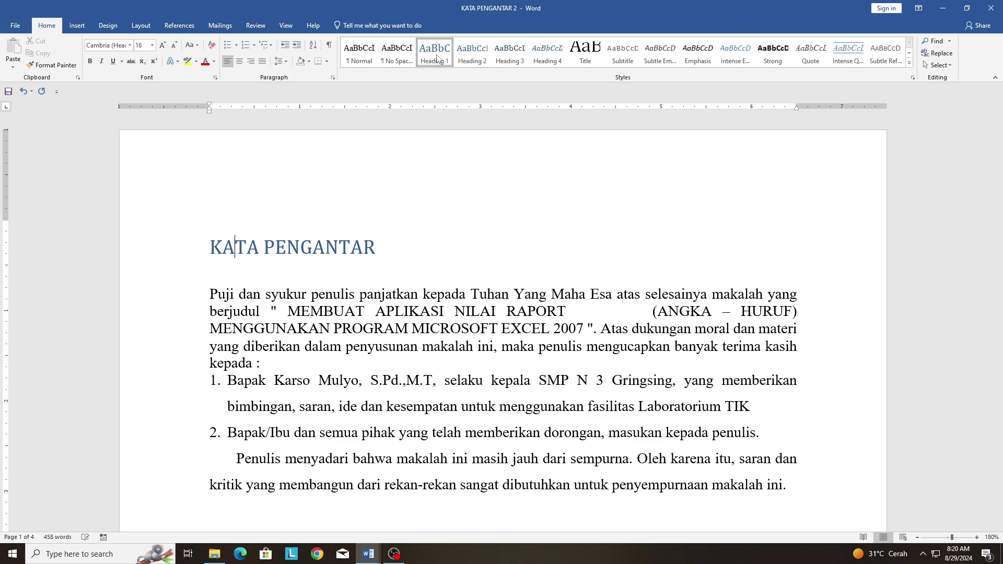
scroll(328, 355, "down", 5)
scroll(328, 354, "down", 12)
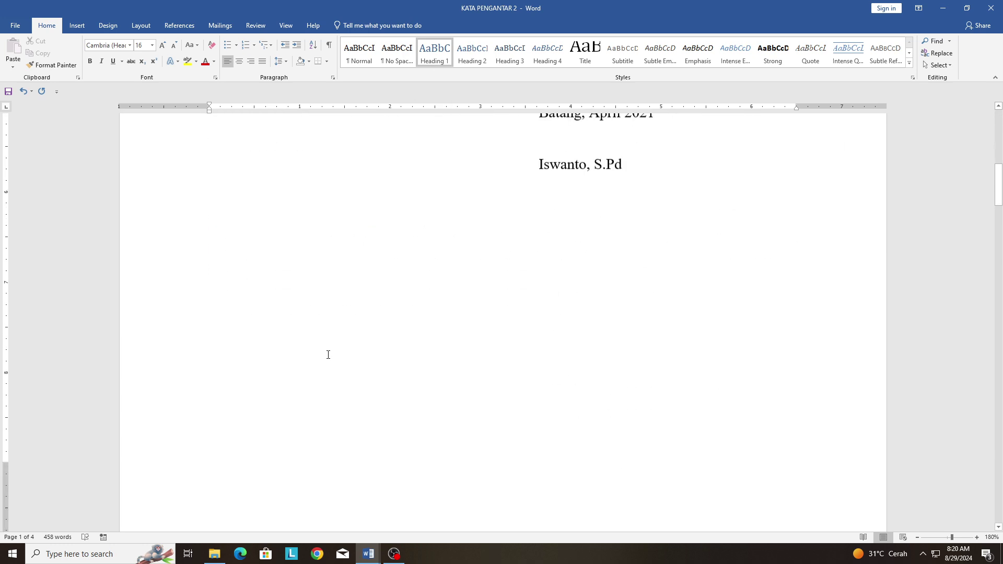
left_click(235, 369)
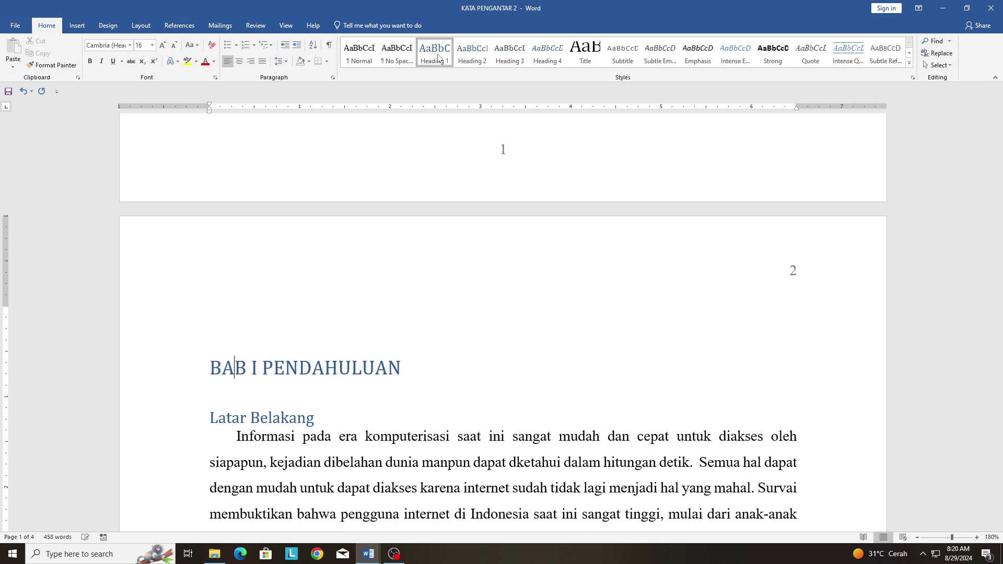
Step: Check the styles applied to the subheadings from Latar Belakang through Ruang Lingkup Makalah
scroll(262, 304, "down", 4)
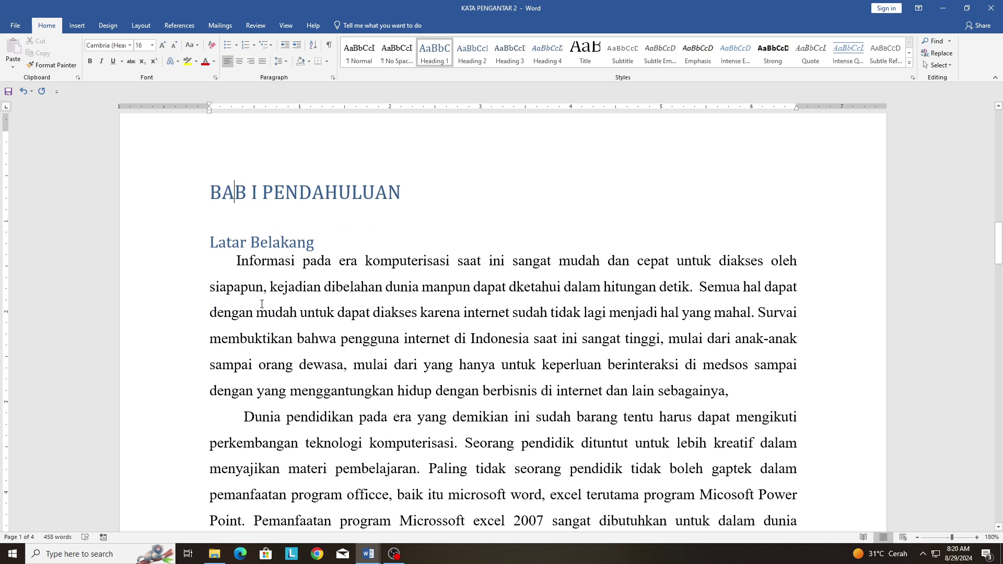
left_click(222, 238)
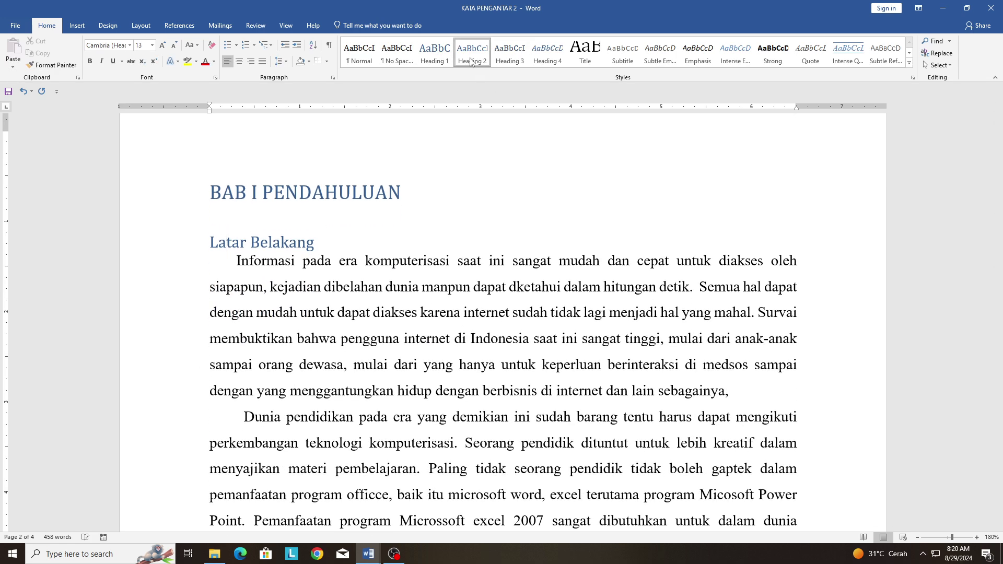
scroll(213, 362, "down", 7)
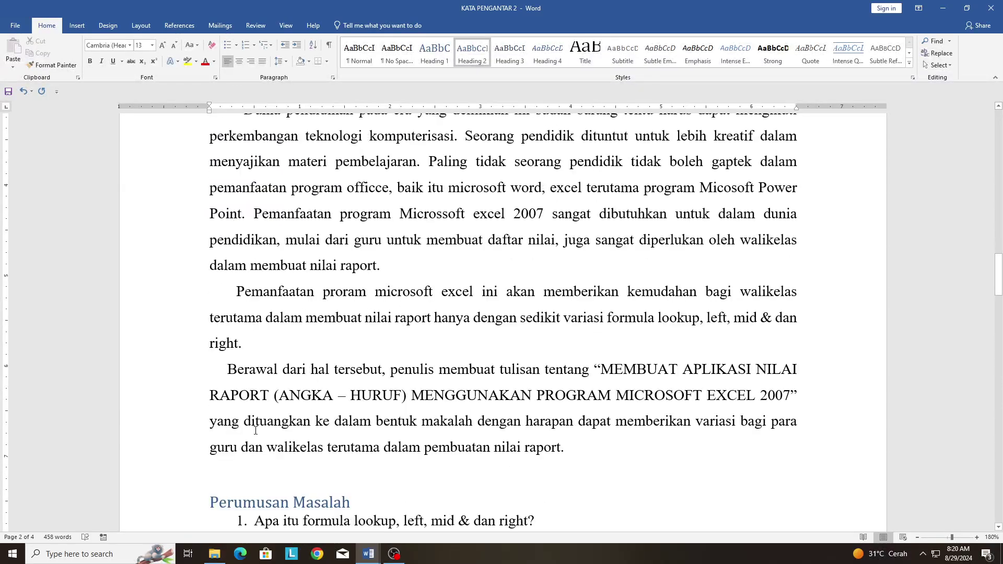
scroll(227, 432, "down", 3)
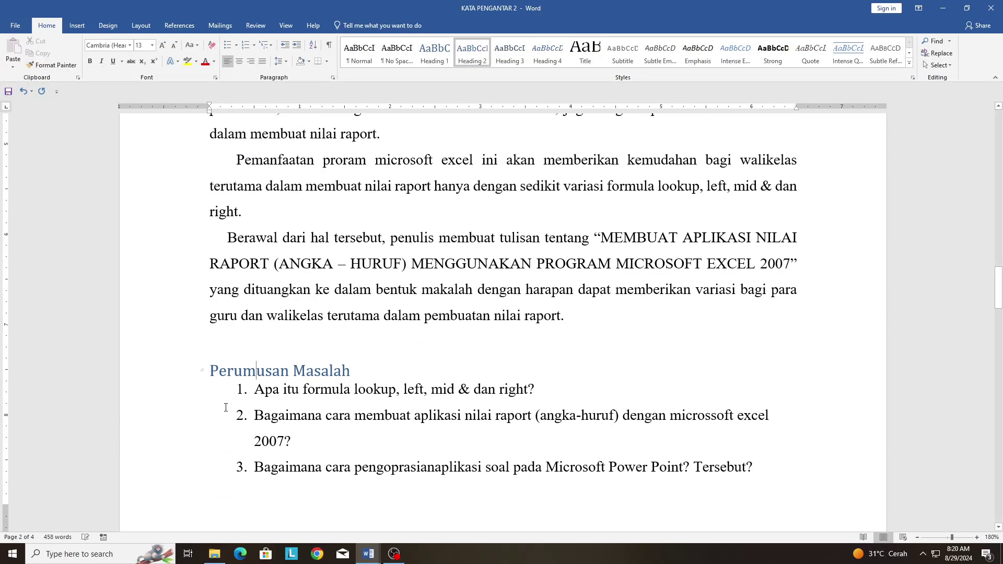
scroll(225, 407, "down", 7)
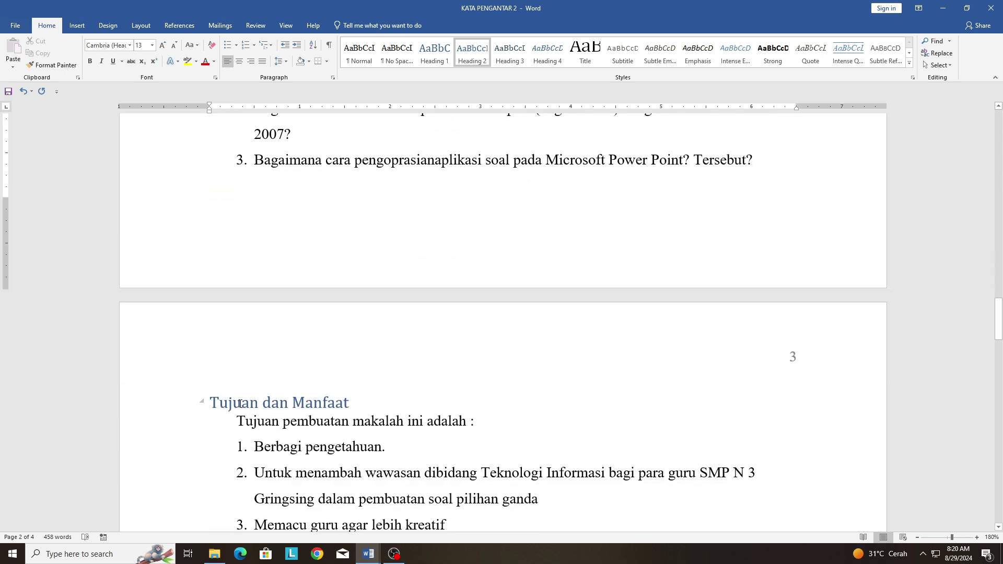
left_click(240, 403)
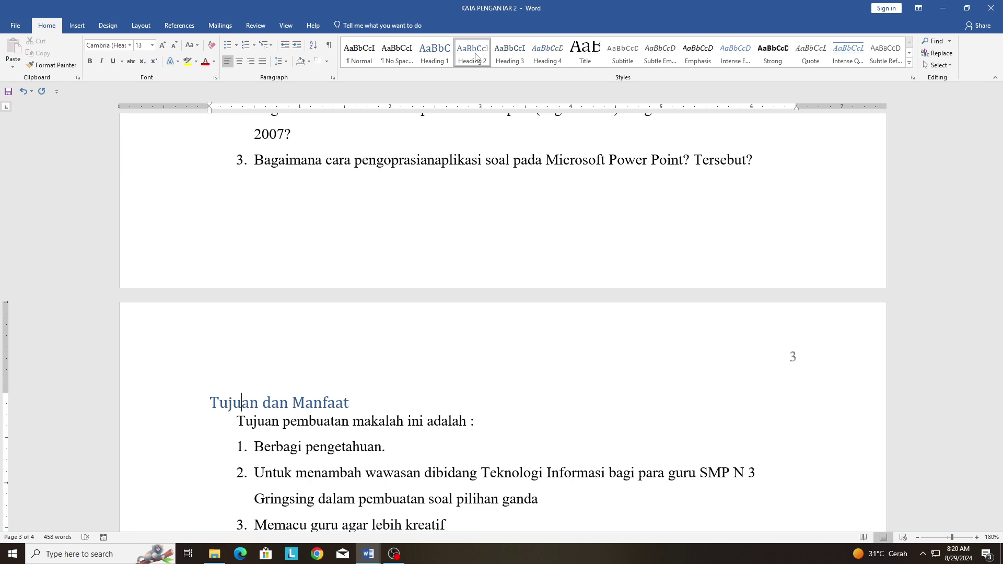
scroll(260, 410, "down", 9)
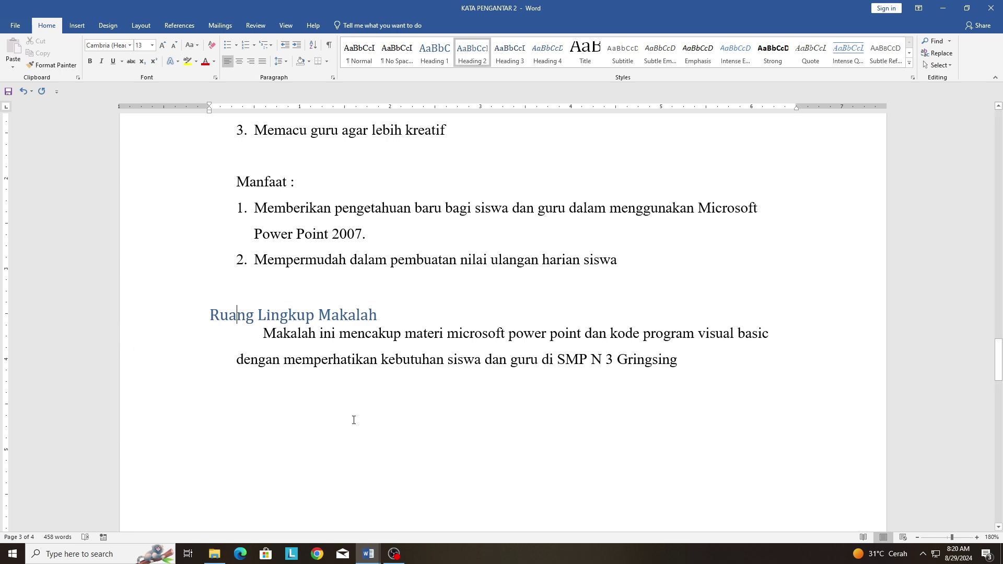
Step: Insert an Automatic Table 1 table of contents on the blank page 4
scroll(362, 420, "down", 15)
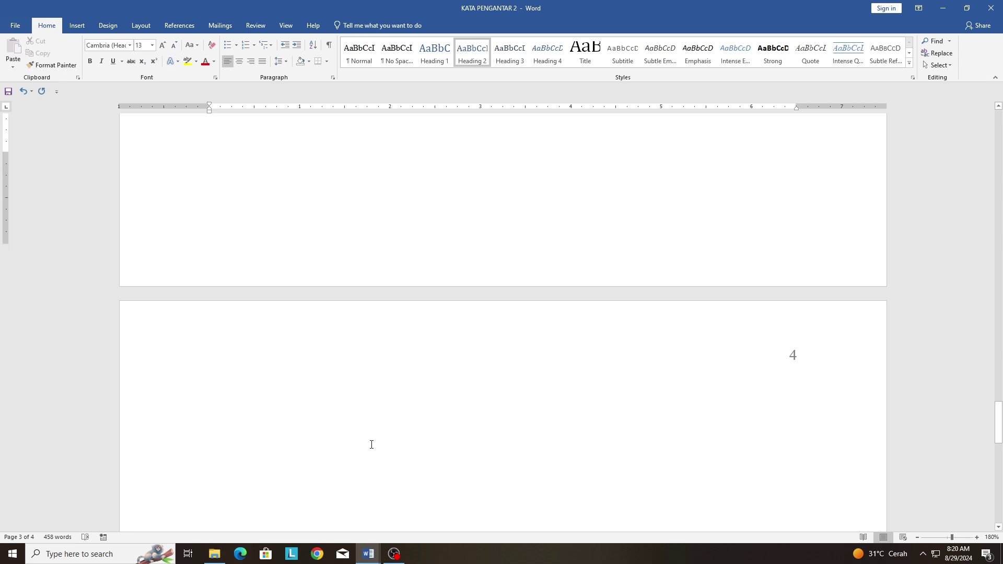
left_click(340, 327)
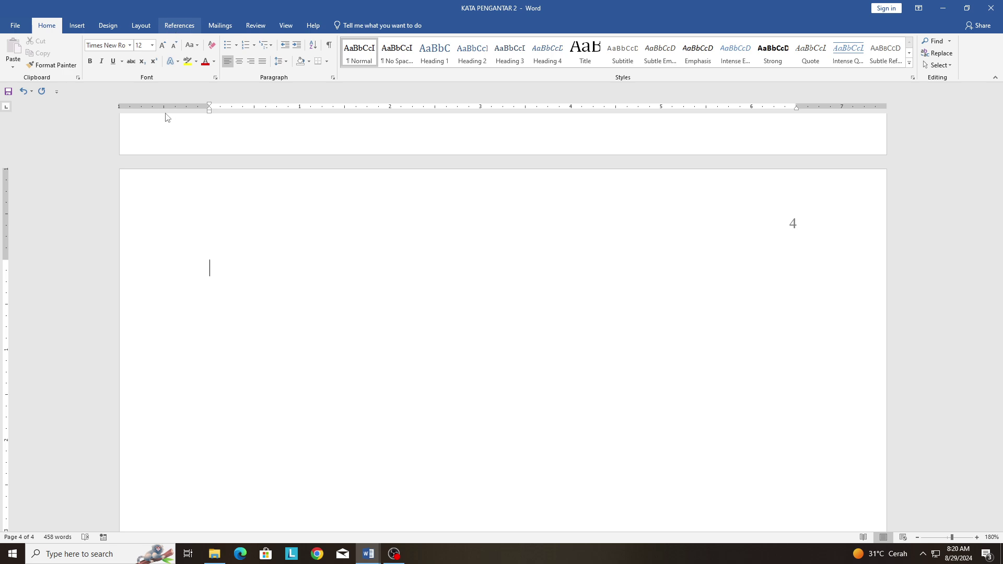
left_click(179, 25)
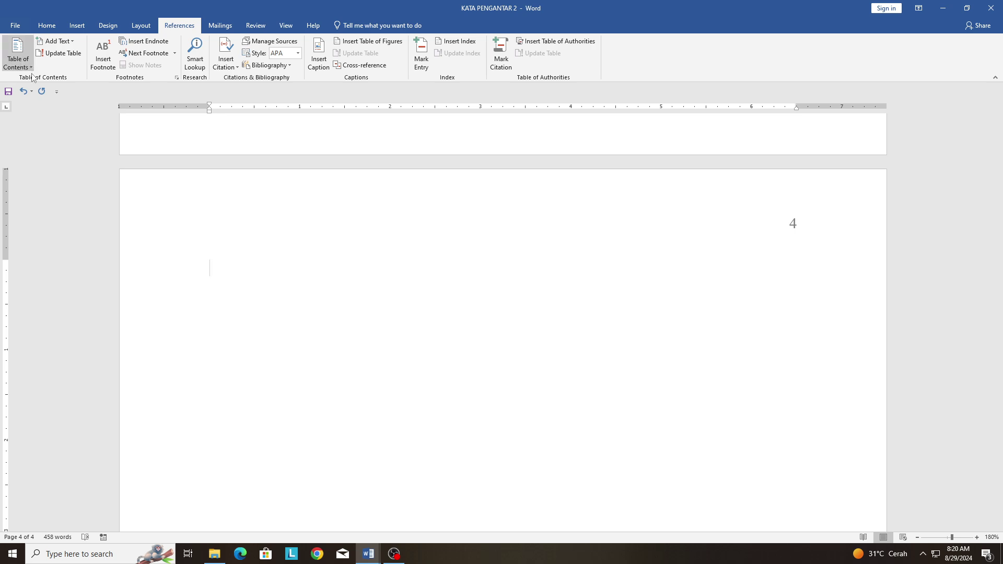
left_click(19, 57)
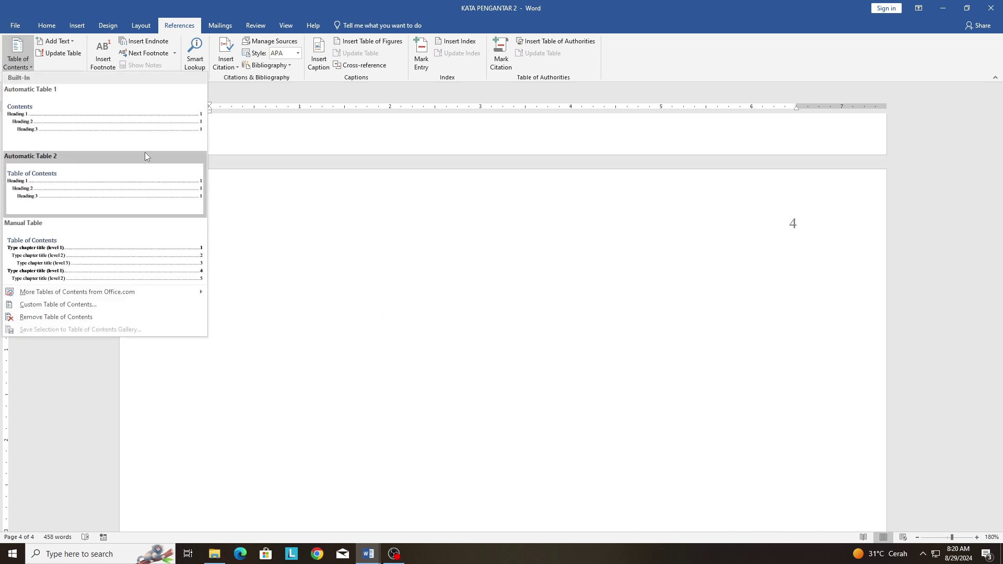
left_click(73, 133)
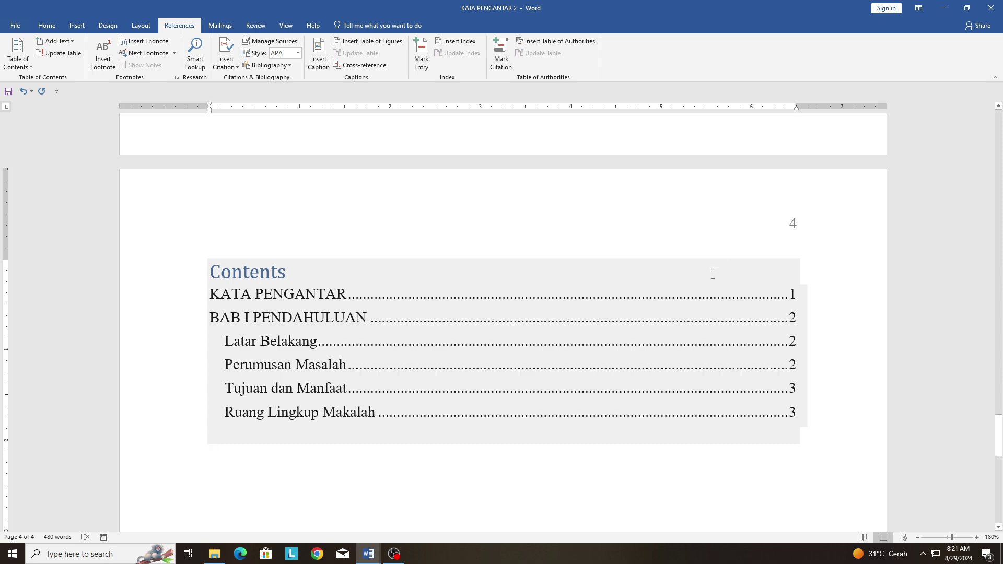
Step: Review the headings and page numbers on pages 1 to 3 against the entries in the inserted table of contents
scroll(499, 251, "up", 5)
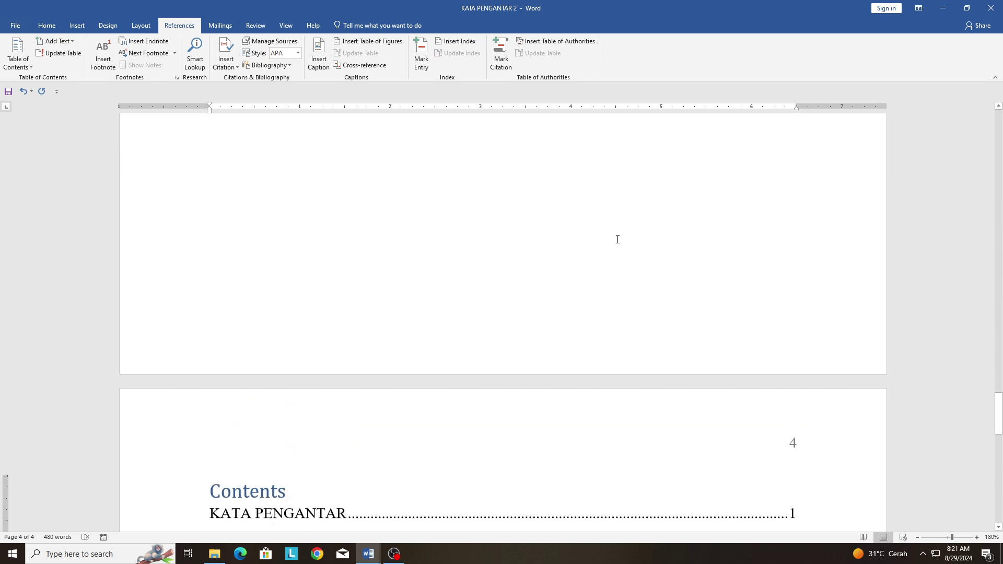
scroll(617, 239, "up", 20)
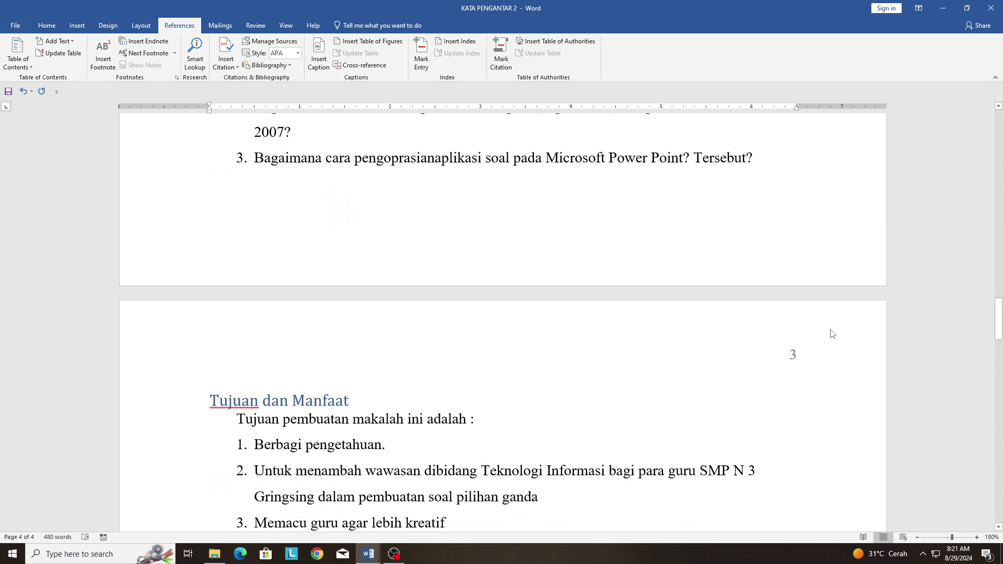
scroll(795, 364, "down", 17)
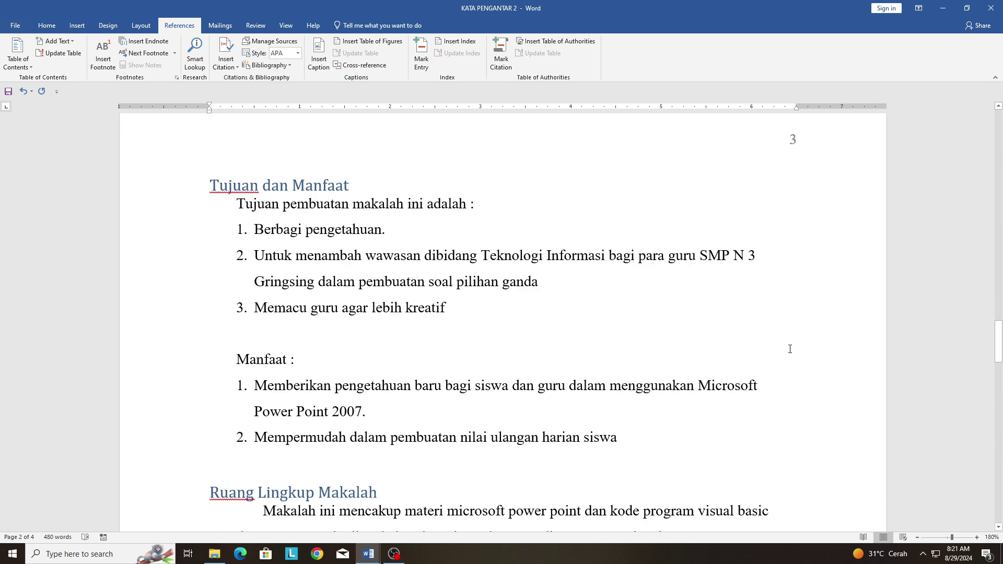
scroll(788, 340, "up", 16)
scroll(737, 293, "up", 20)
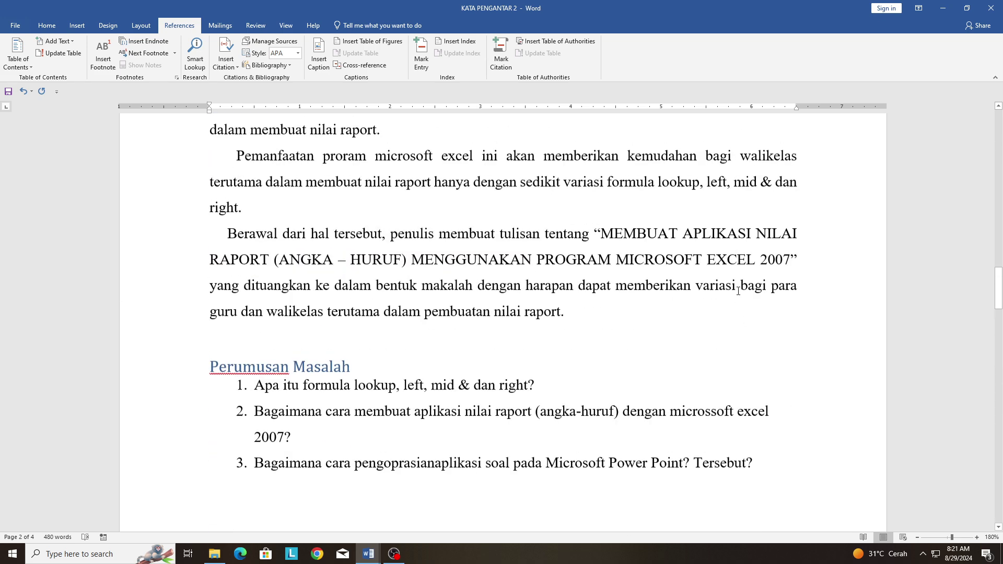
scroll(683, 336, "up", 9)
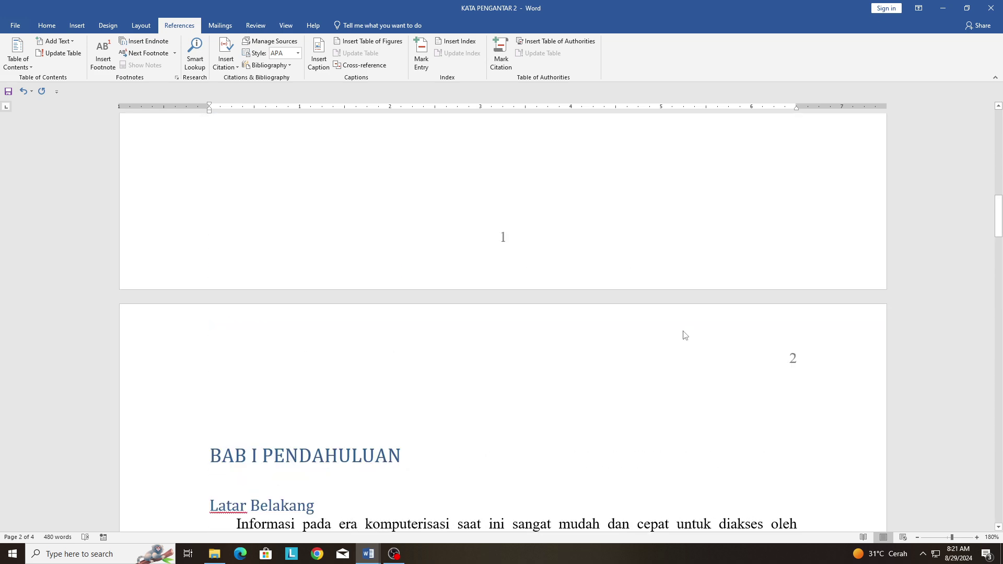
scroll(555, 342, "down", 4)
scroll(537, 240, "up", 8)
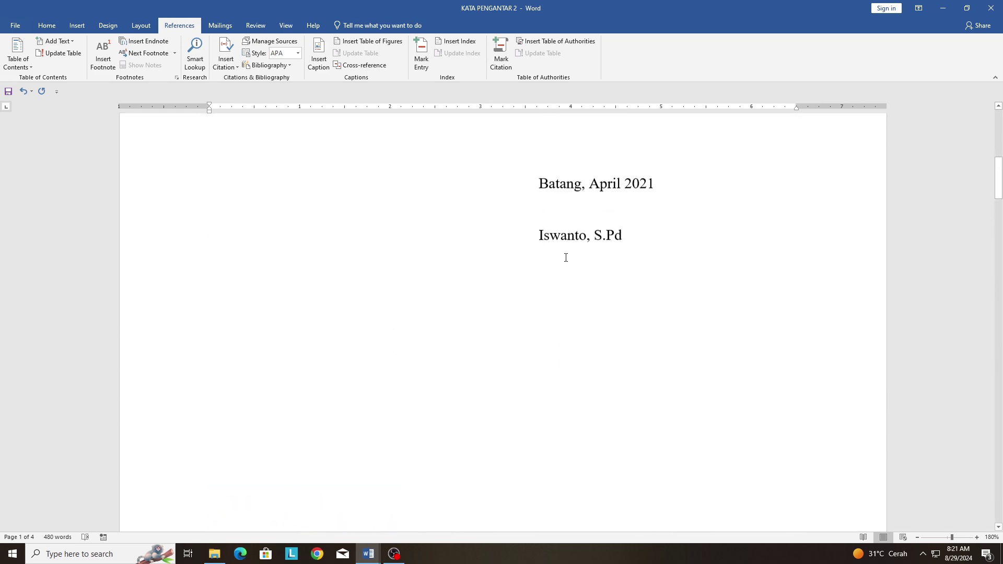
scroll(561, 254, "down", 3)
scroll(561, 254, "down", 10)
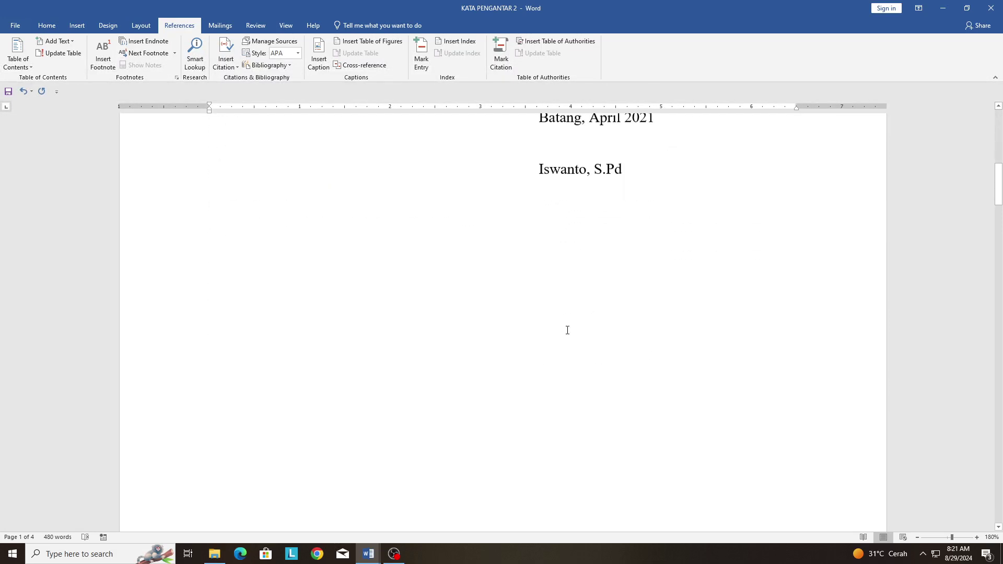